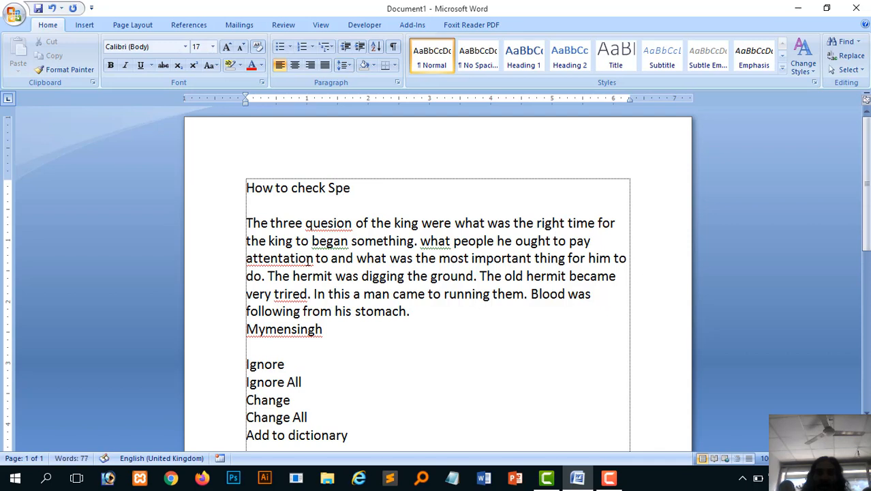
Step: Finish typing the title so it reads 'How to check Spelling and Grammar in MS Word 2007?'
{"action": "type", "text": "and"}
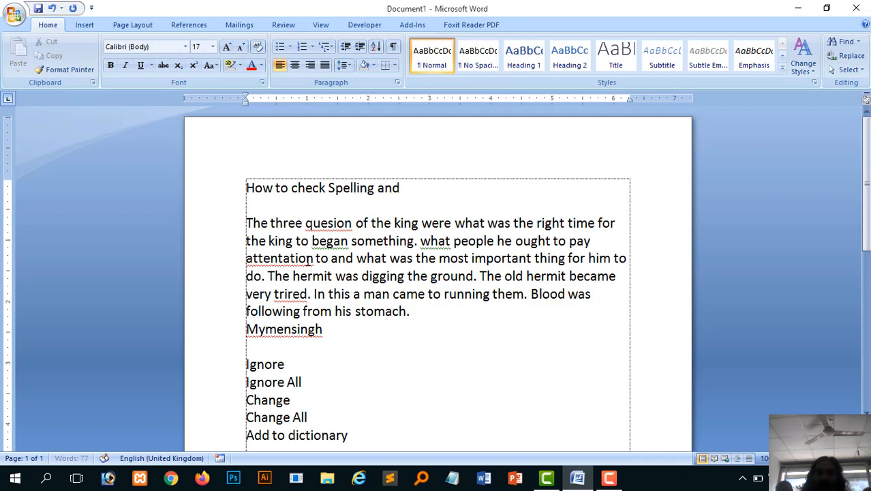
{"action": "type", "text": " Grammar in "}
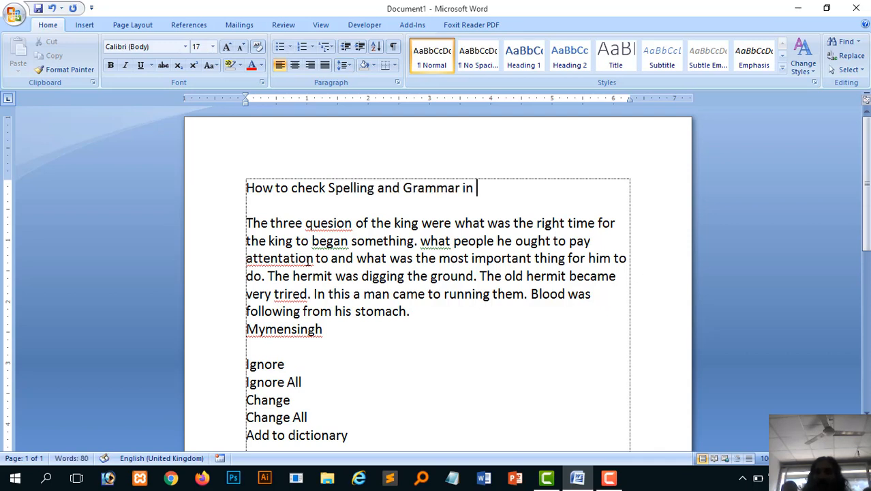
{"action": "type", "text": "\\m"}
{"action": "key", "text": "BackSpace"}
{"action": "key", "text": "BackSpace"}
{"action": "type", "text": "M"}
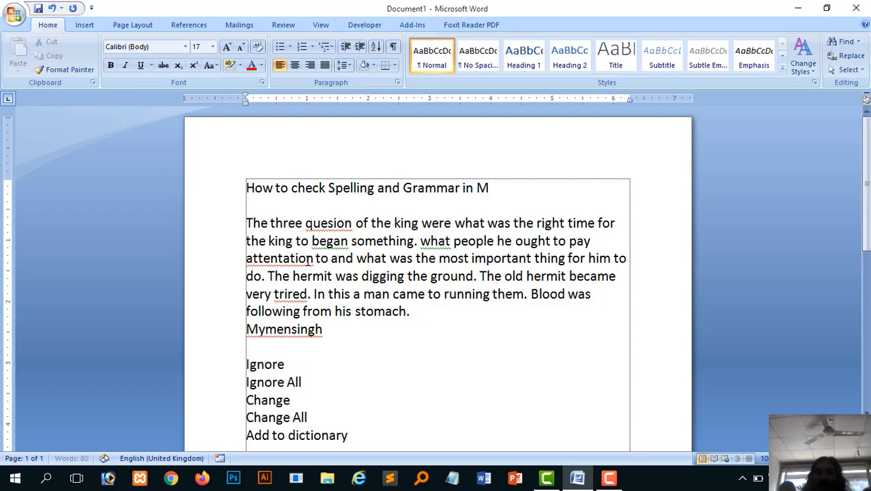
{"action": "type", "text": "S Word"}
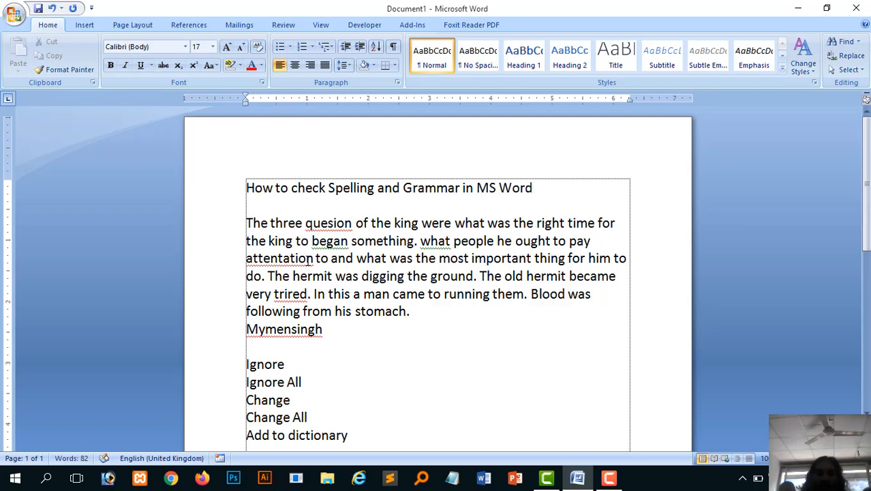
{"action": "type", "text": " 2007"}
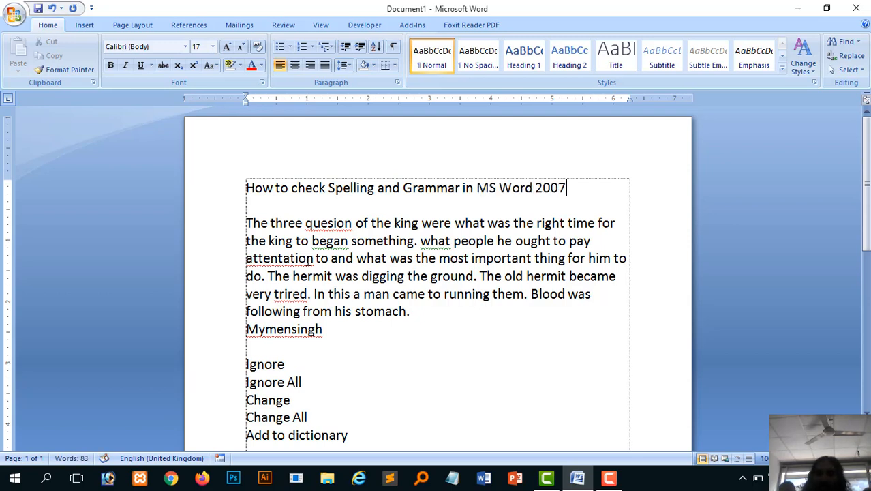
{"action": "type", "text": "?"}
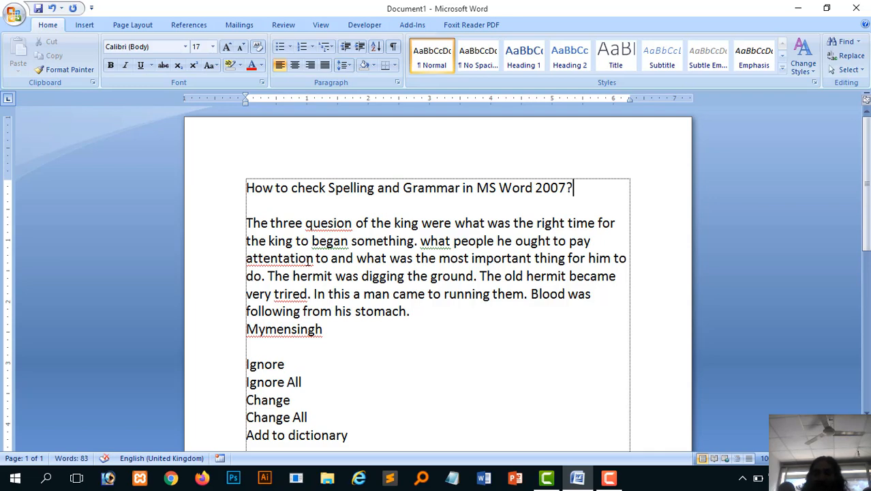
Step: Make the title bold at size 23 and insert 'Document' before the question mark
{"action": "key", "text": "shift+Home"}
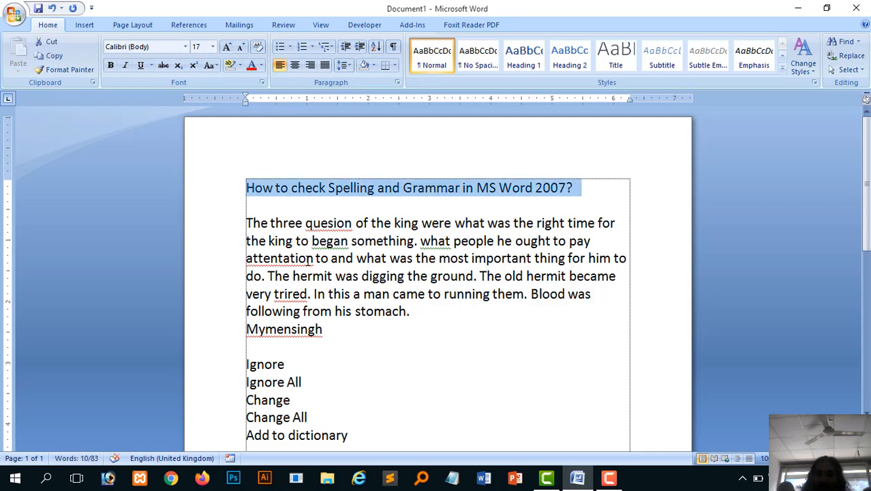
{"action": "key", "text": "ctrl+shift+period"}
{"action": "key", "text": "ctrl+shift+period"}
{"action": "key", "text": "ctrl+b"}
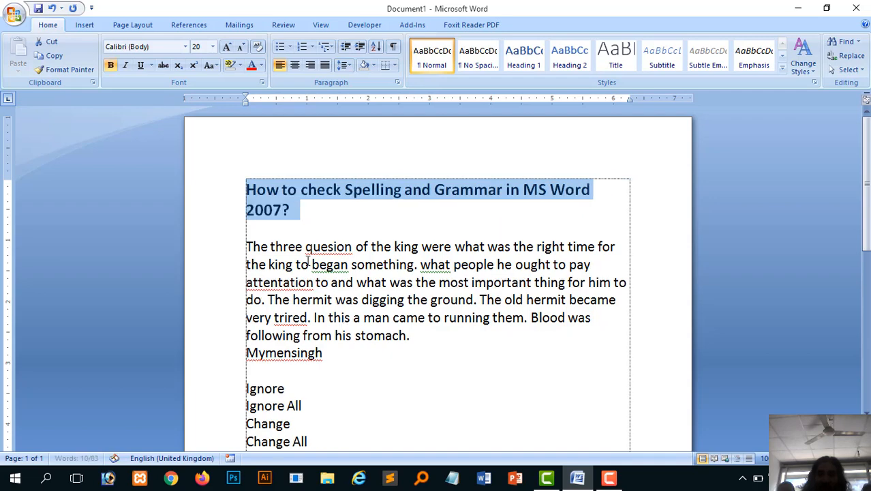
{"action": "key", "text": "ctrl+bracketright"}
{"action": "key", "text": "ctrl+bracketright"}
{"action": "key", "text": "ctrl+bracketright"}
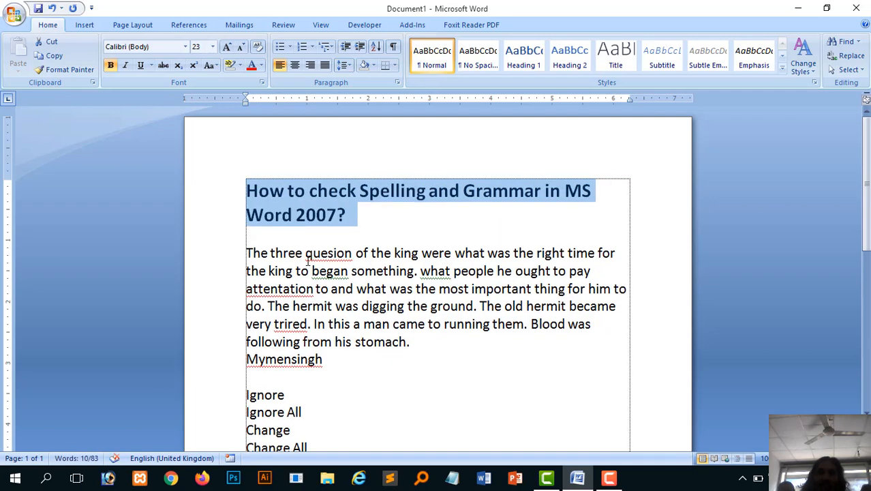
{"action": "left_click", "coordinate": [360, 226]}
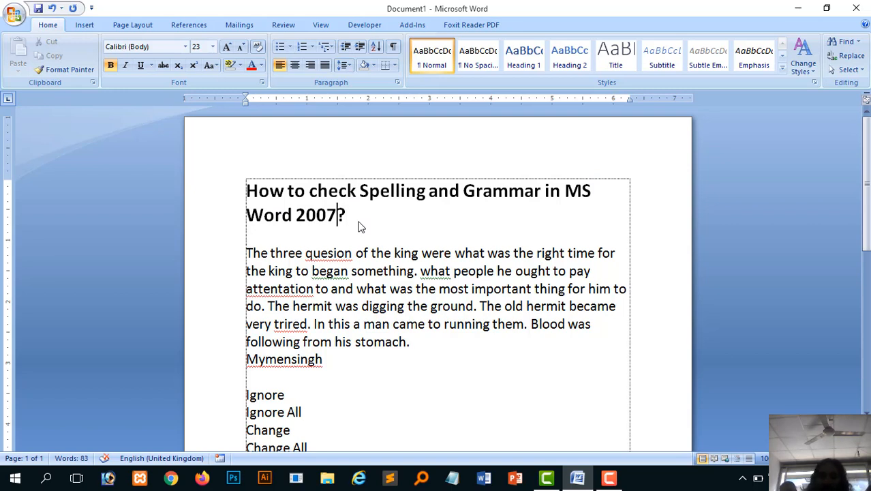
{"action": "type", "text": "Document"}
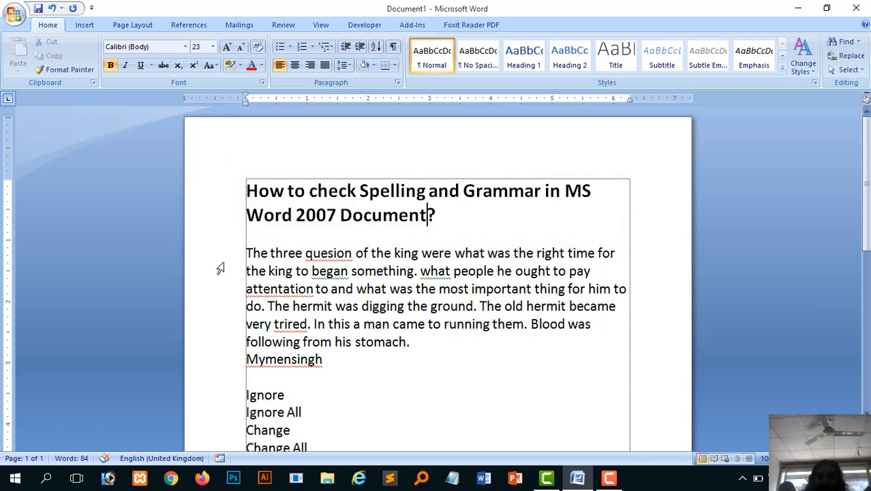
{"action": "left_click_drag", "start_coordinate": [224, 259], "coordinate": [229, 368]}
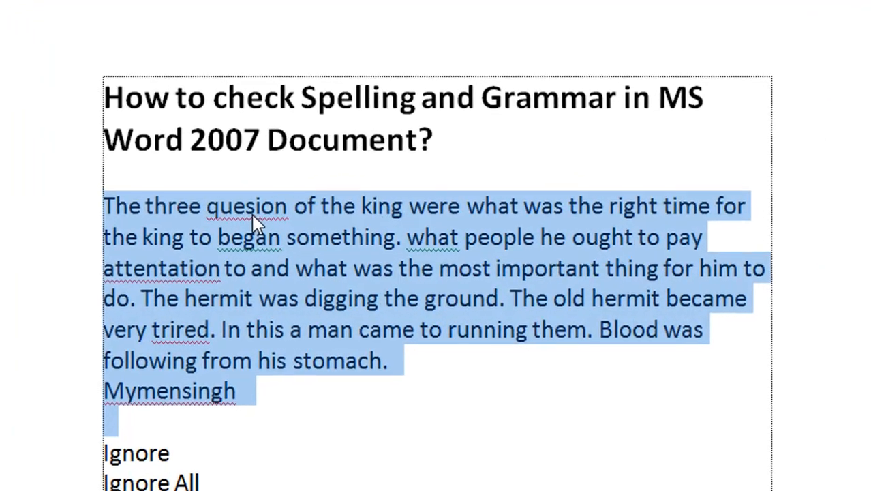
{"action": "left_click", "coordinate": [313, 244]}
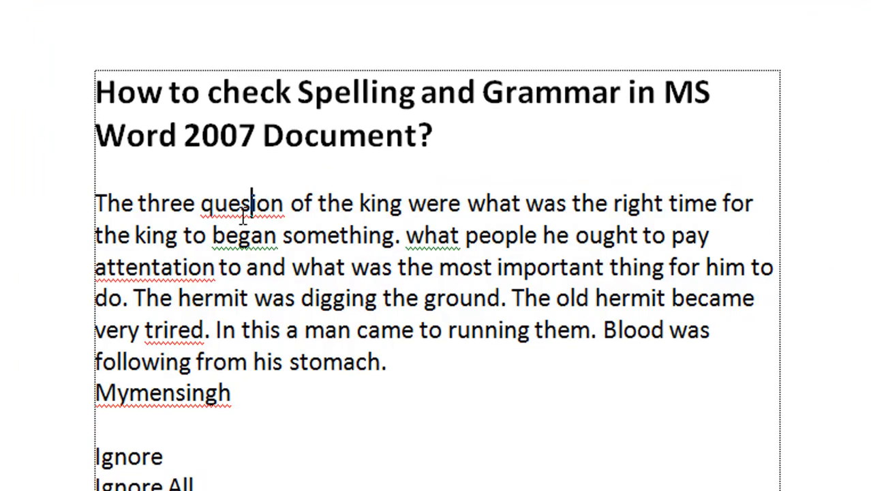
{"action": "left_click_drag", "start_coordinate": [203, 204], "coordinate": [282, 205]}
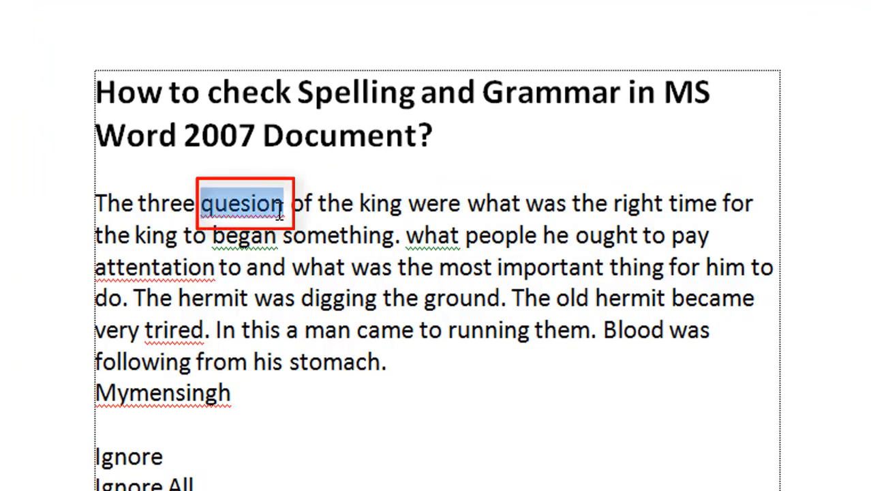
{"action": "left_click", "coordinate": [427, 235]}
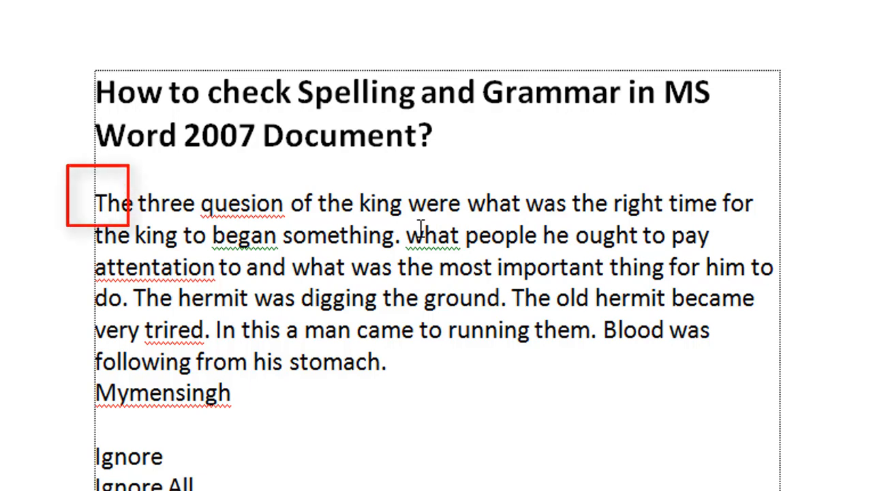
{"action": "key", "text": "ctrl+Home"}
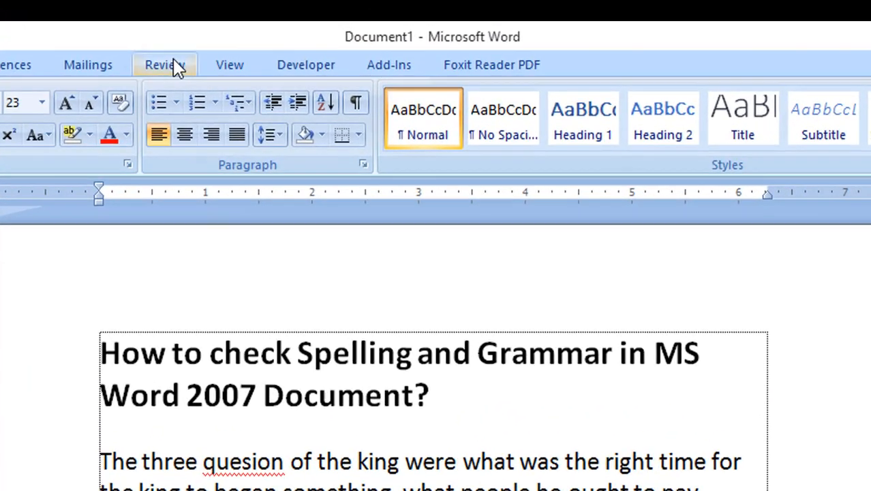
Step: Run Spelling & Grammar from the Review tab so it flags 'quesion'
{"action": "left_click", "coordinate": [219, 51]}
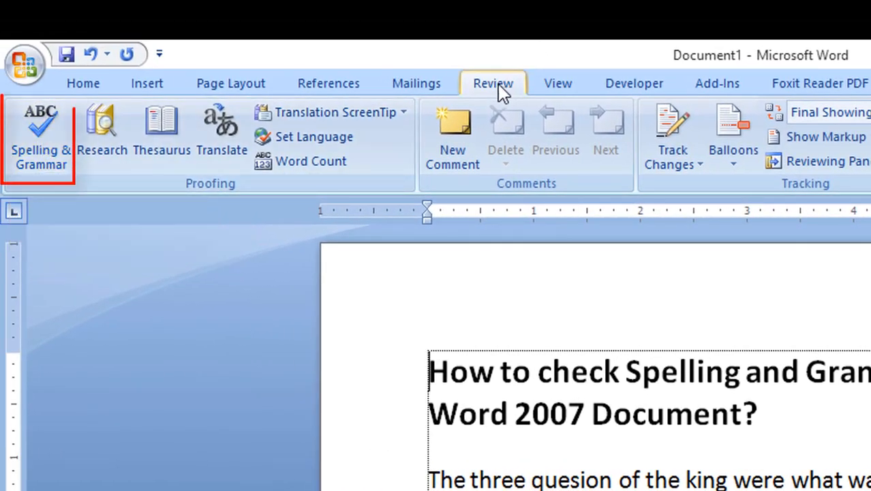
{"action": "left_click", "coordinate": [48, 147]}
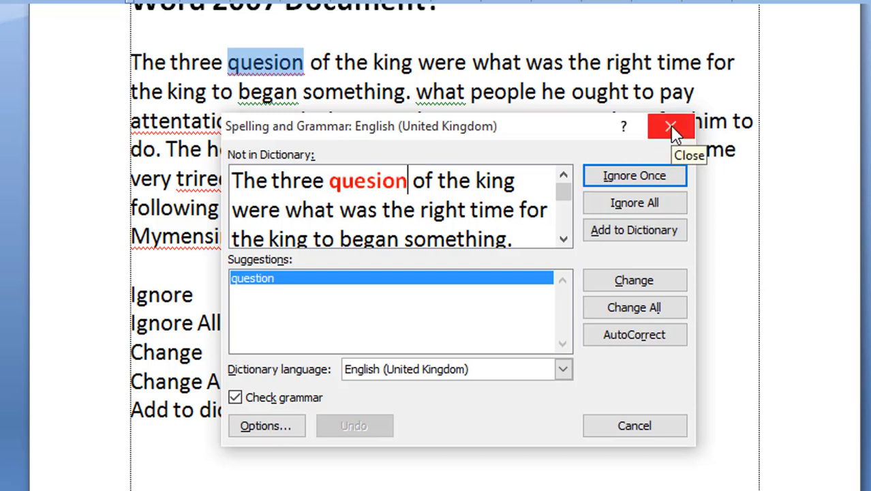
{"action": "key", "text": "Escape"}
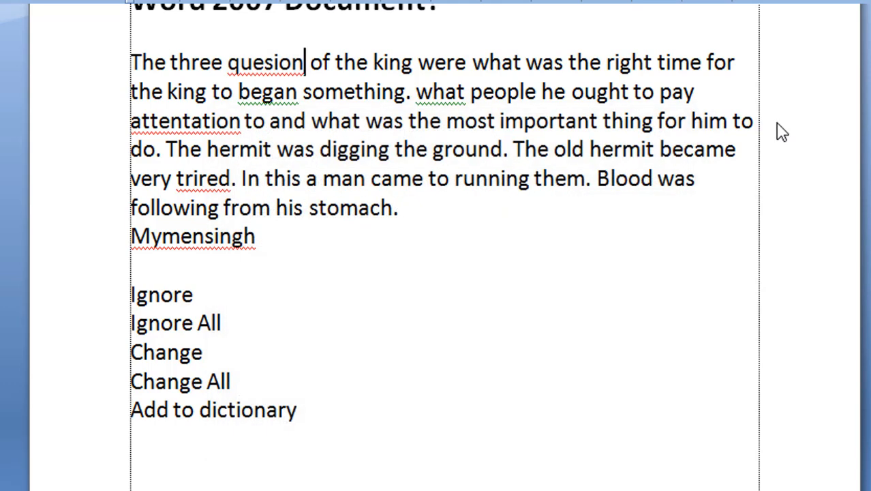
{"action": "scroll", "coordinate": [638, 163], "scroll_direction": "up", "scroll_amount": 2}
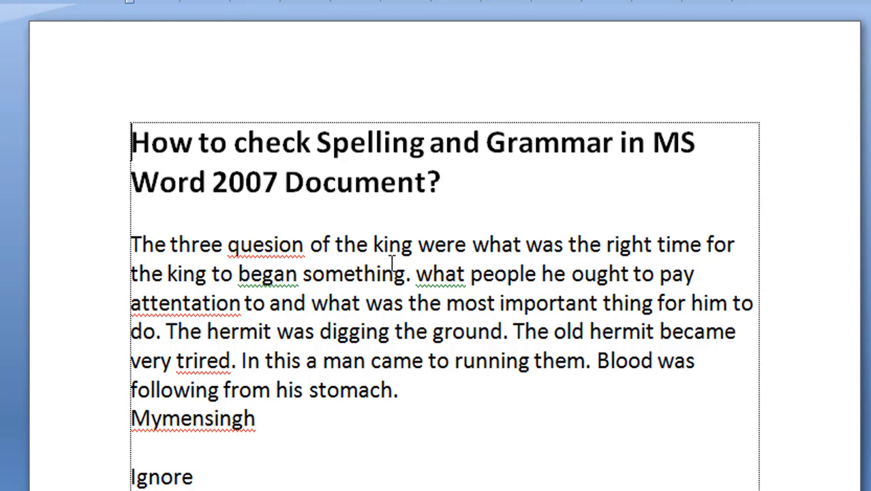
{"action": "key", "text": "F7"}
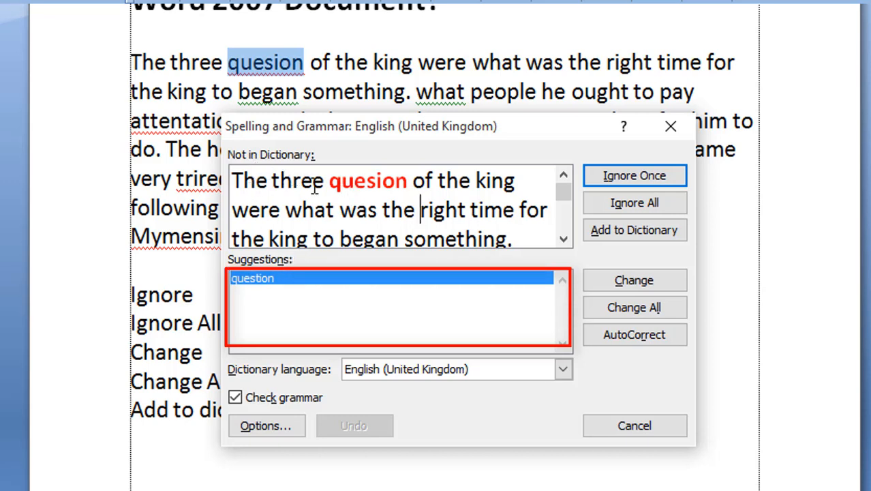
Step: Replace the misspelled 'quesion' with the suggested 'question'
{"action": "mouse_move", "coordinate": [329, 181]}
{"action": "left_mouse_down"}
{"action": "mouse_move", "coordinate": [394, 197]}
{"action": "mouse_move", "coordinate": [407, 183]}
{"action": "left_mouse_up"}
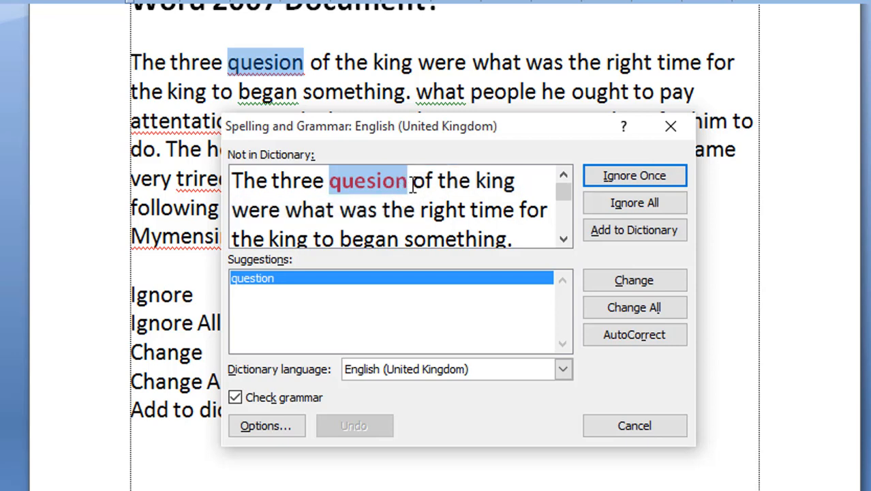
{"action": "left_click", "coordinate": [428, 183]}
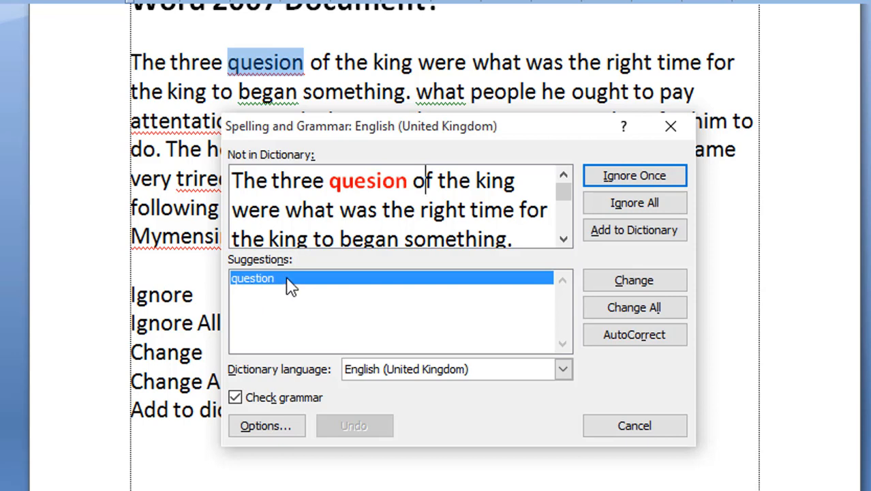
{"action": "left_click", "coordinate": [285, 284]}
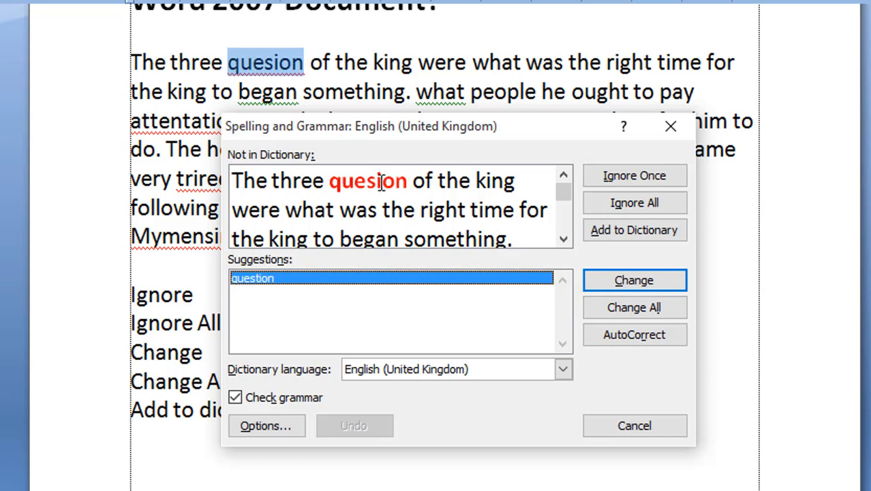
{"action": "left_click", "coordinate": [631, 286]}
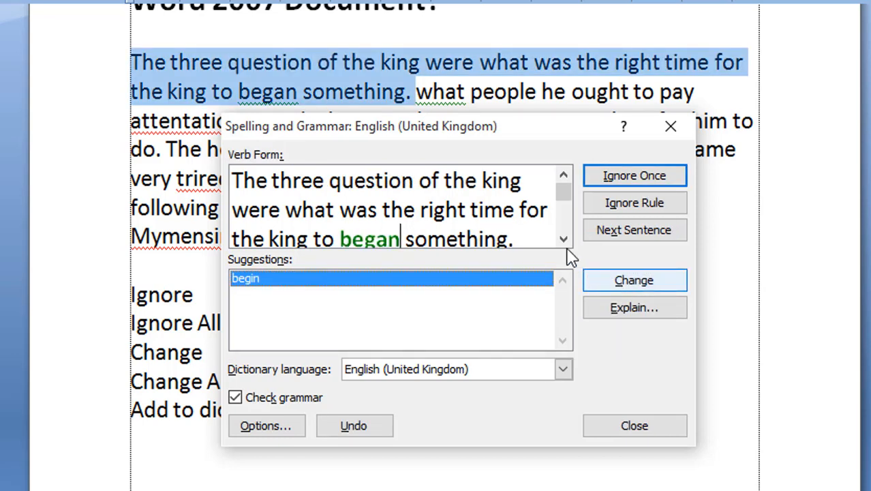
Step: Accept the Verb Form suggestion to change 'began' to 'begin'
{"action": "left_click", "coordinate": [563, 239]}
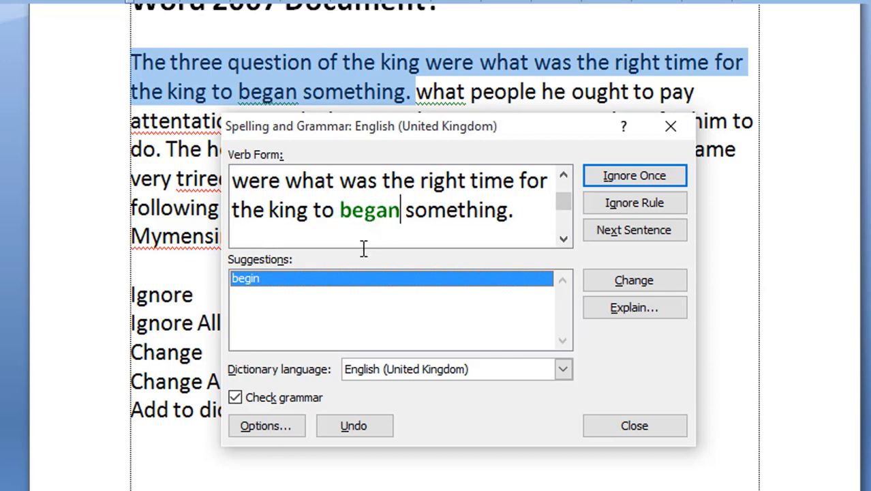
{"action": "left_click", "coordinate": [270, 282]}
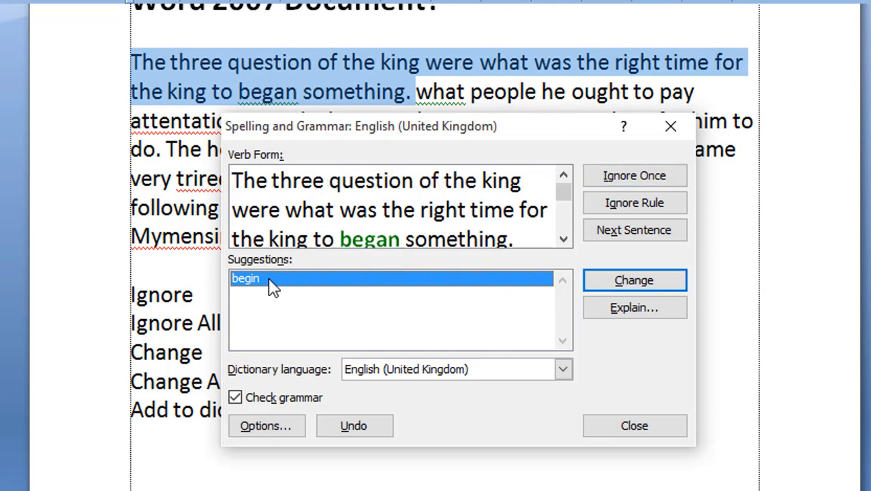
{"action": "left_click", "coordinate": [617, 287]}
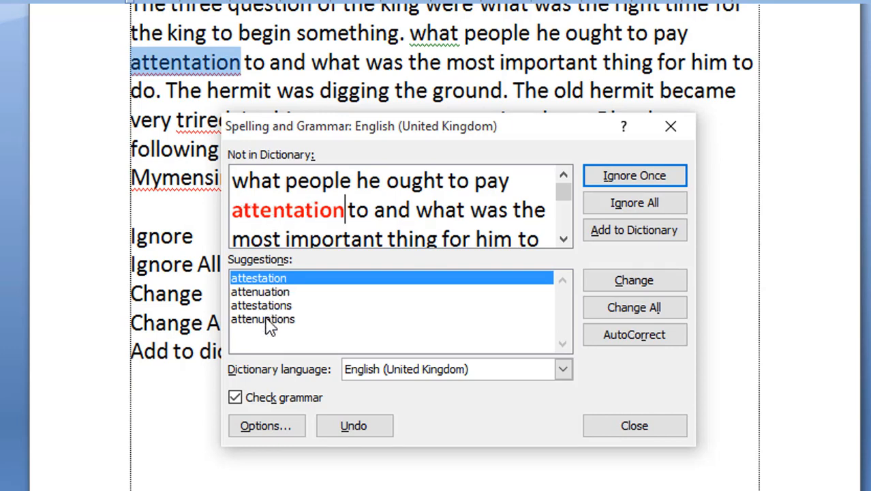
Step: Edit 'attentation' to 'attention' in the Not in Dictionary box and apply the change
{"action": "left_click", "coordinate": [266, 320]}
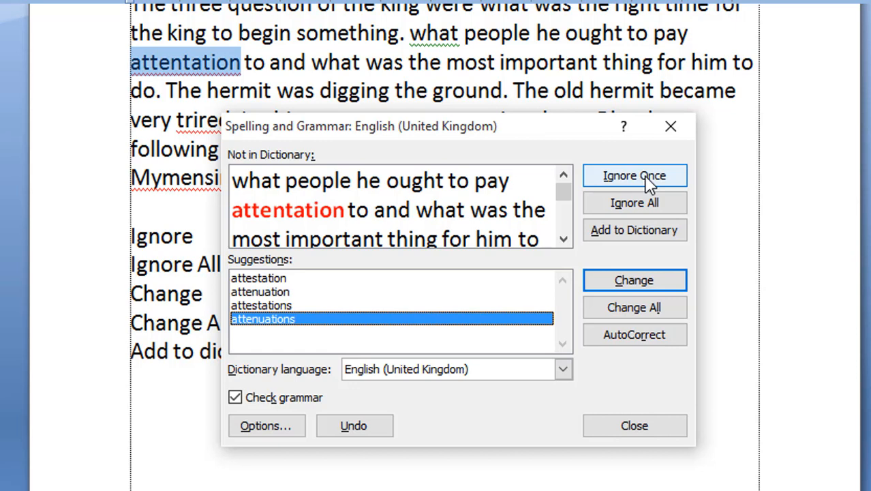
{"action": "left_click", "coordinate": [272, 210]}
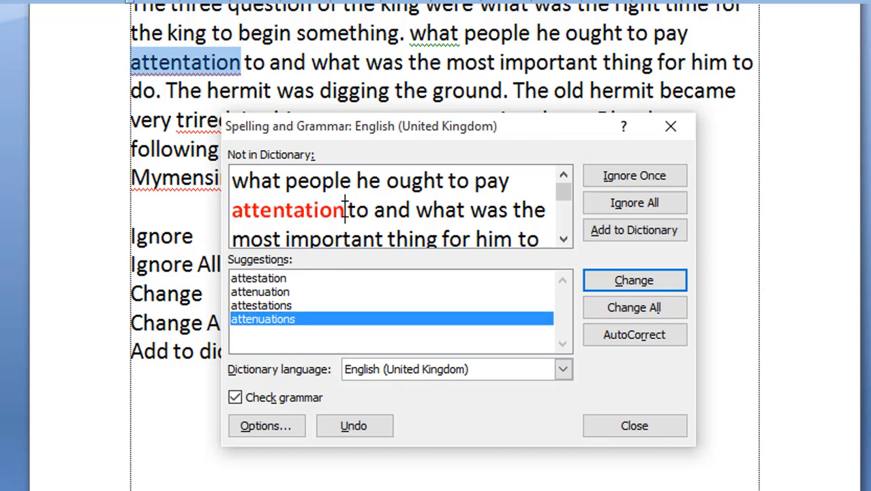
{"action": "left_click_drag", "start_coordinate": [344, 206], "coordinate": [296, 203]}
{"action": "left_click", "coordinate": [296, 212]}
{"action": "key", "text": "Left"}
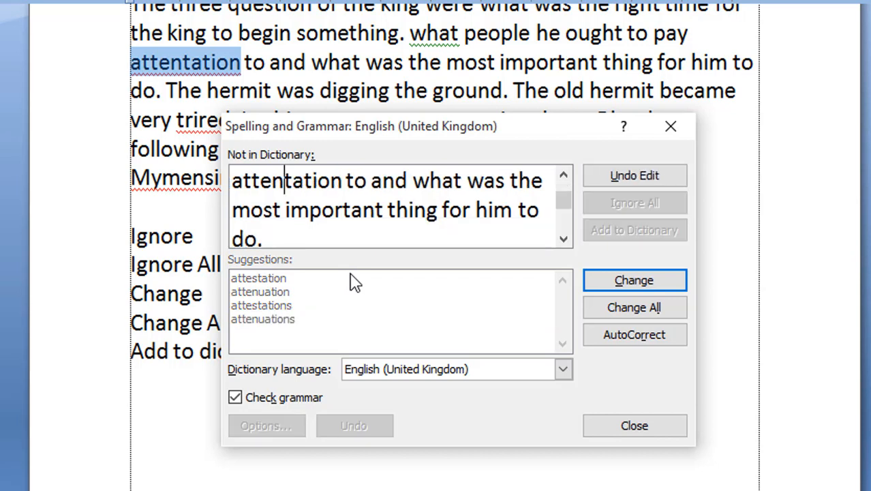
{"action": "key", "text": "Delete"}
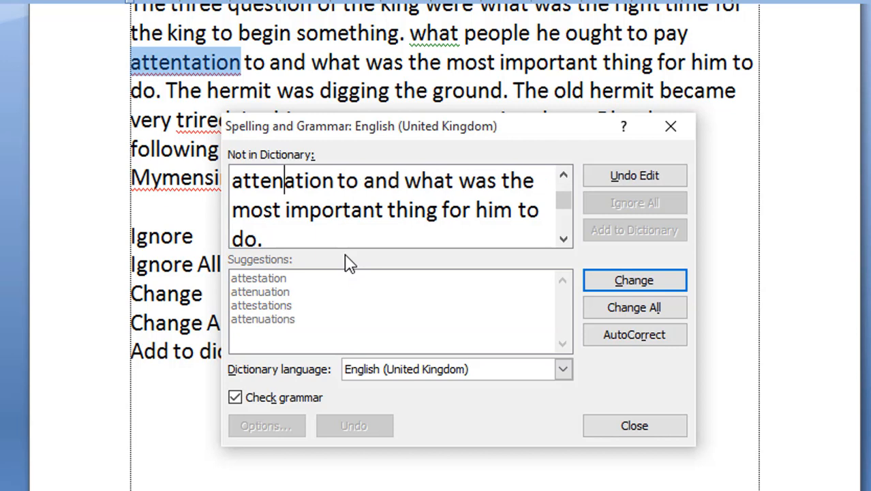
{"action": "key", "text": "Delete"}
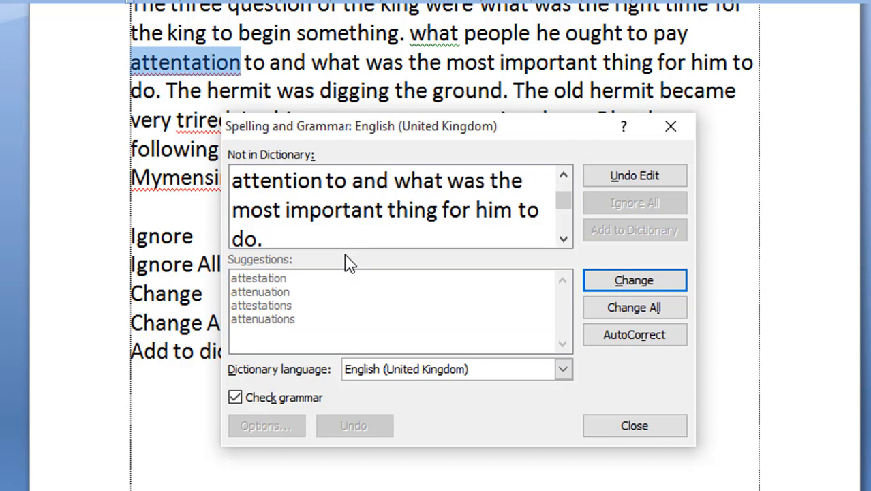
{"action": "left_click", "coordinate": [668, 284]}
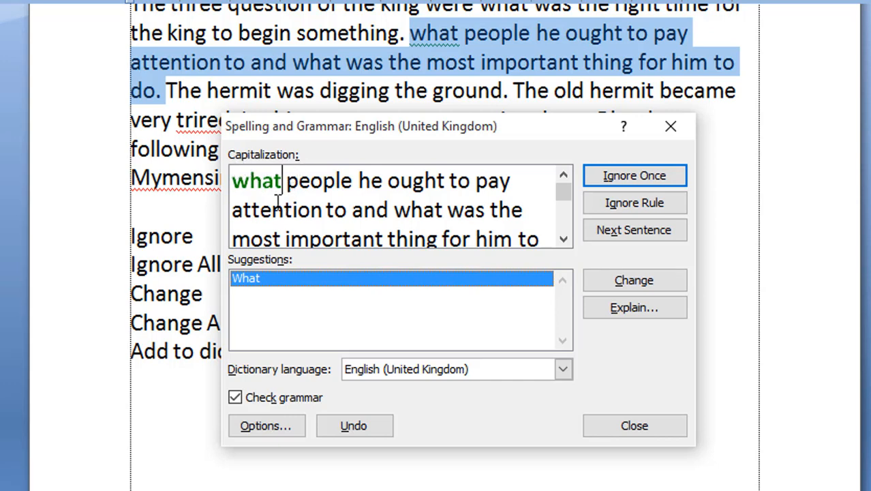
Step: Accept the Capitalization suggestion to change the sentence-starting 'what' to 'What'
{"action": "left_click_drag", "start_coordinate": [282, 179], "coordinate": [237, 179]}
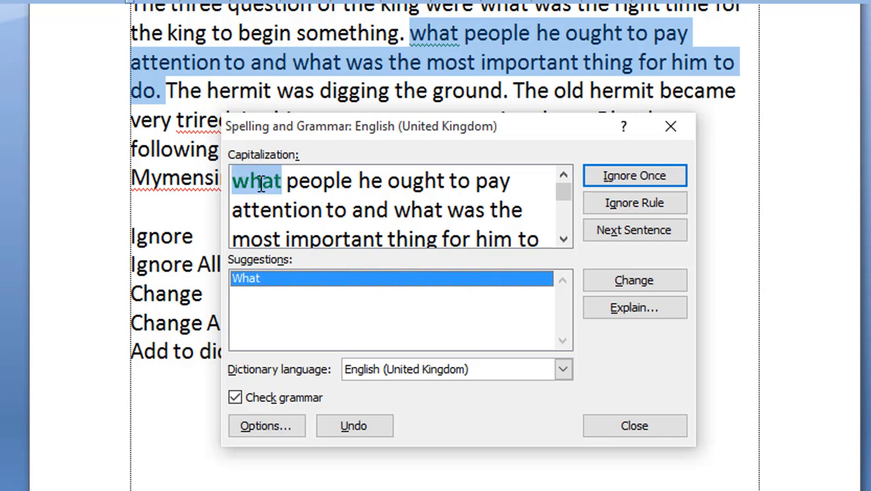
{"action": "left_click", "coordinate": [261, 183]}
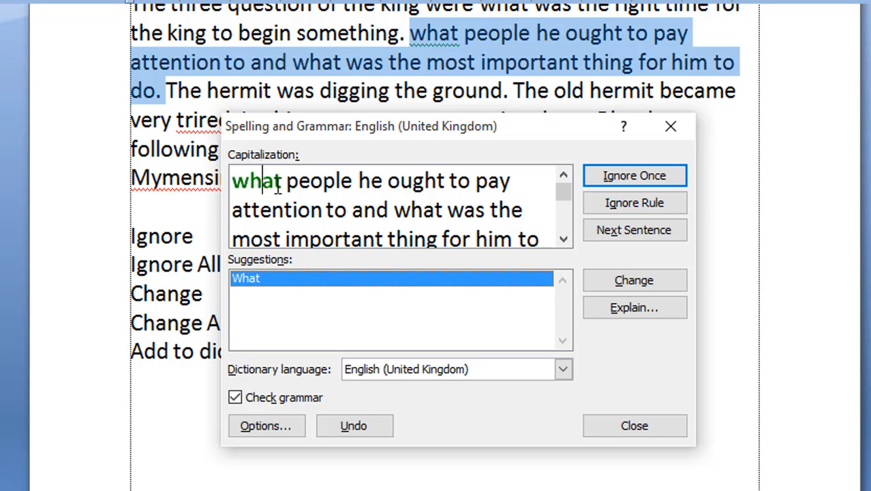
{"action": "left_click_drag", "start_coordinate": [282, 181], "coordinate": [213, 174]}
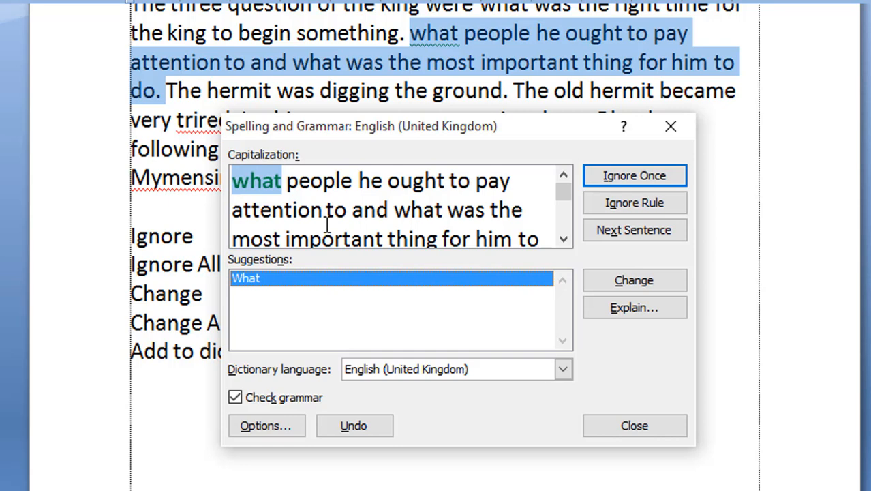
{"action": "left_click", "coordinate": [293, 283]}
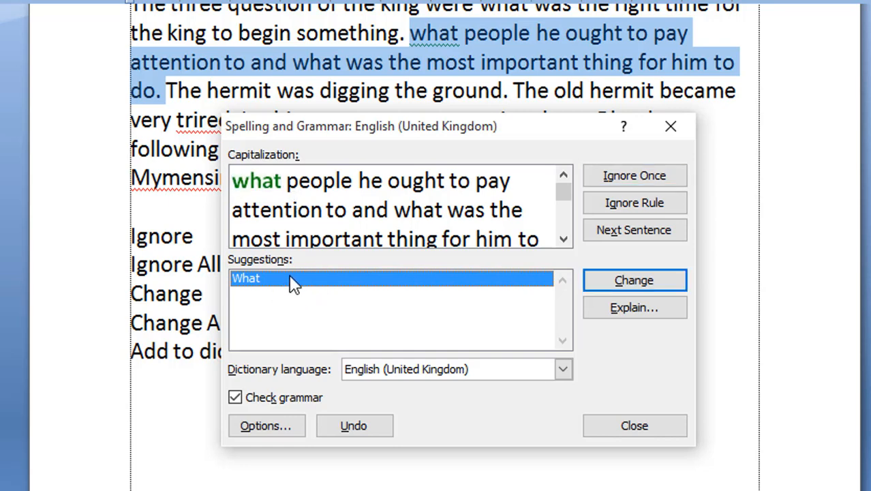
{"action": "left_click", "coordinate": [599, 279]}
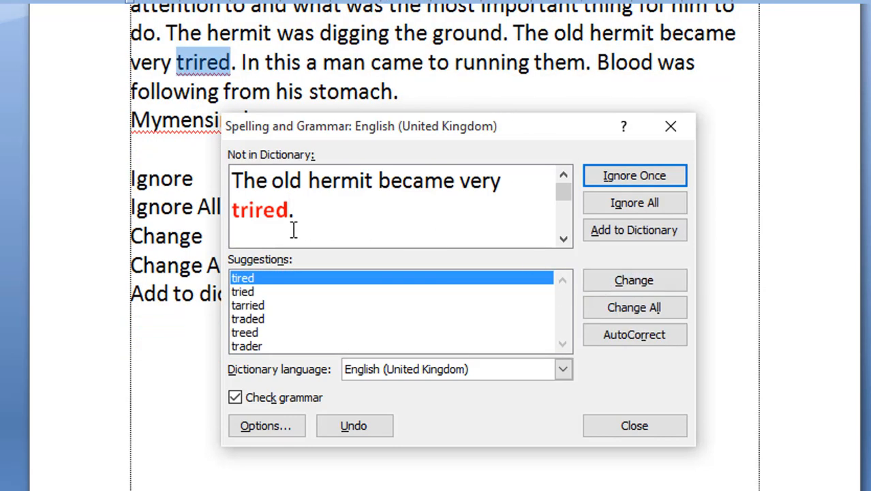
Step: Change the misspelling 'trired' to 'tired' in 'The old hermit became very…'
{"action": "left_click", "coordinate": [267, 306]}
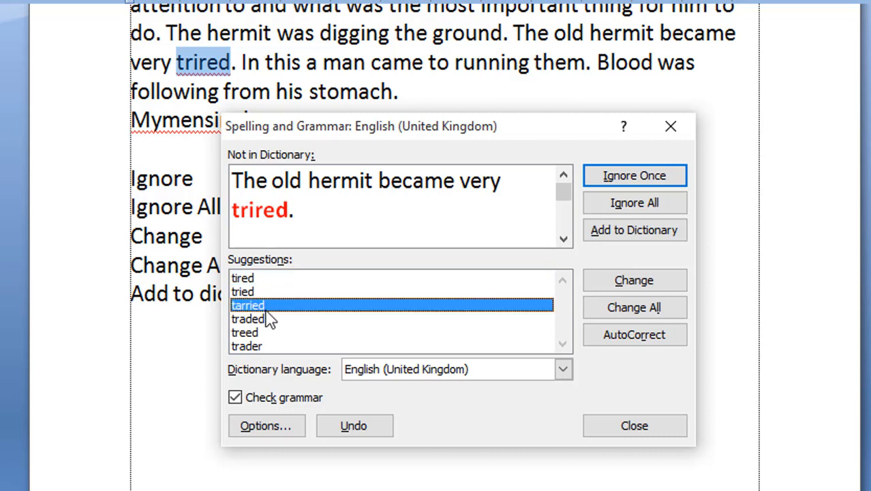
{"action": "left_click", "coordinate": [266, 332]}
{"action": "left_click", "coordinate": [267, 279]}
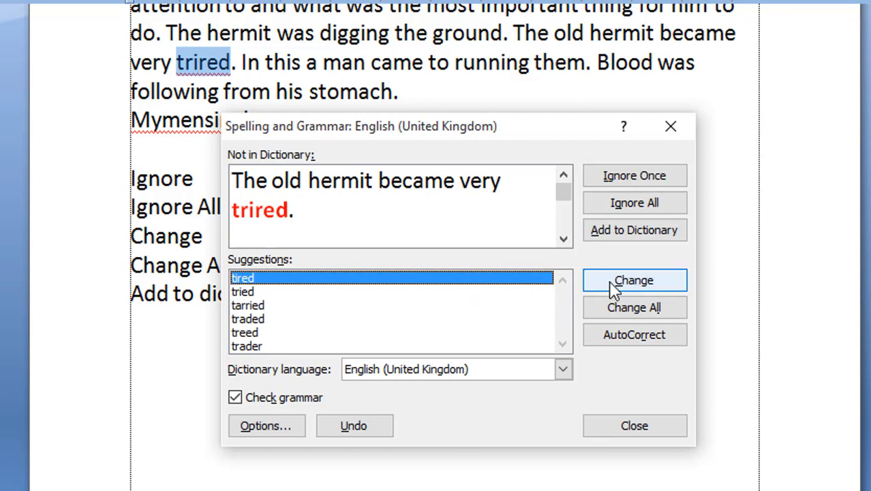
{"action": "left_click", "coordinate": [612, 286]}
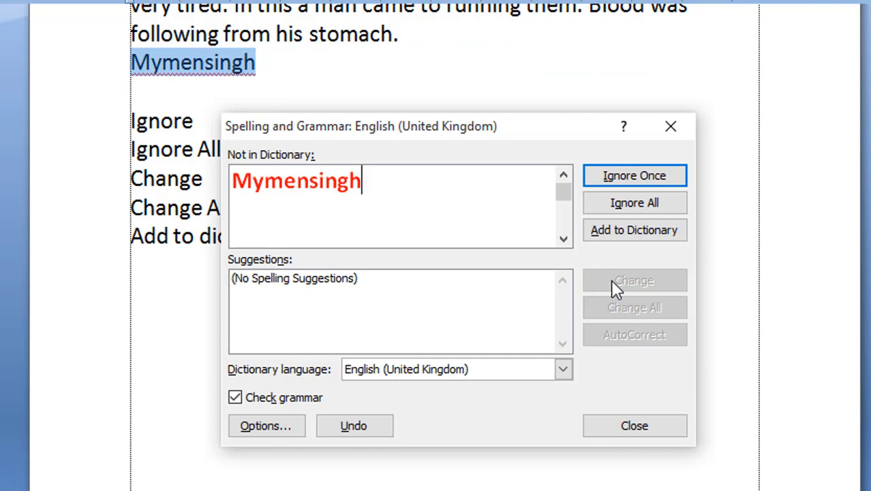
Step: Add 'Mymensingh' to the dictionary and let the check run to completion
{"action": "left_click", "coordinate": [411, 193]}
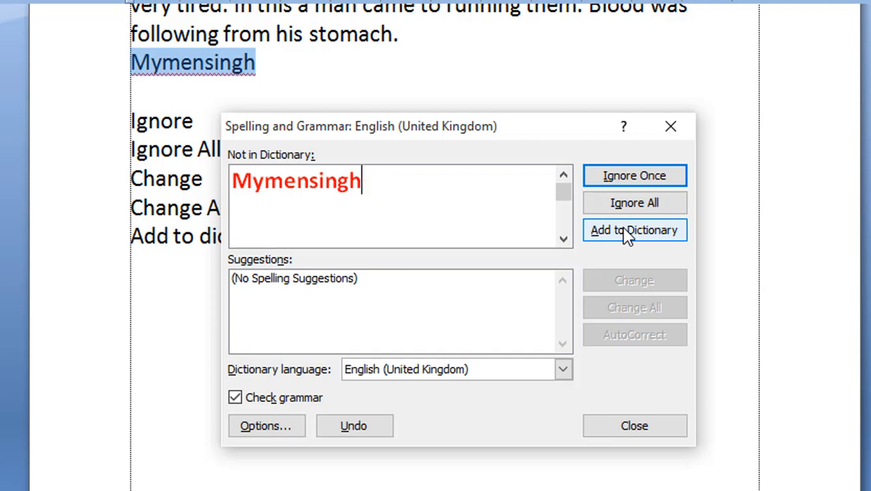
{"action": "left_click", "coordinate": [627, 232]}
{"action": "left_click", "coordinate": [627, 235]}
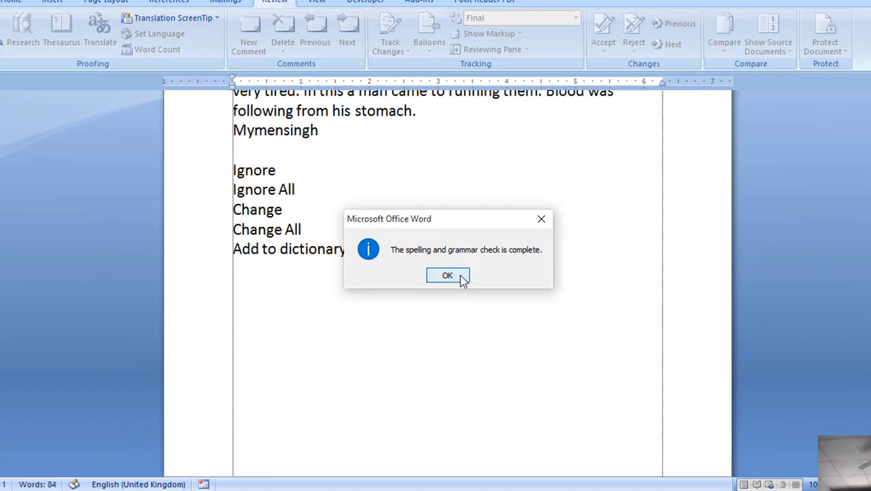
Step: Dismiss the check-complete message and scroll back through the corrected document
{"action": "left_click", "coordinate": [462, 275]}
{"action": "scroll", "coordinate": [506, 288], "scroll_direction": "up", "scroll_amount": 5}
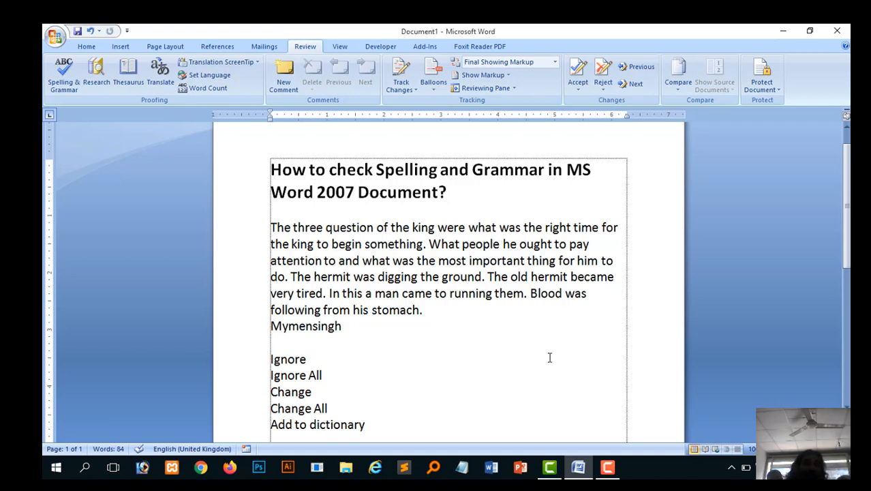
{"action": "scroll", "coordinate": [550, 361], "scroll_direction": "down", "scroll_amount": 1}
{"action": "left_click", "coordinate": [249, 340]}
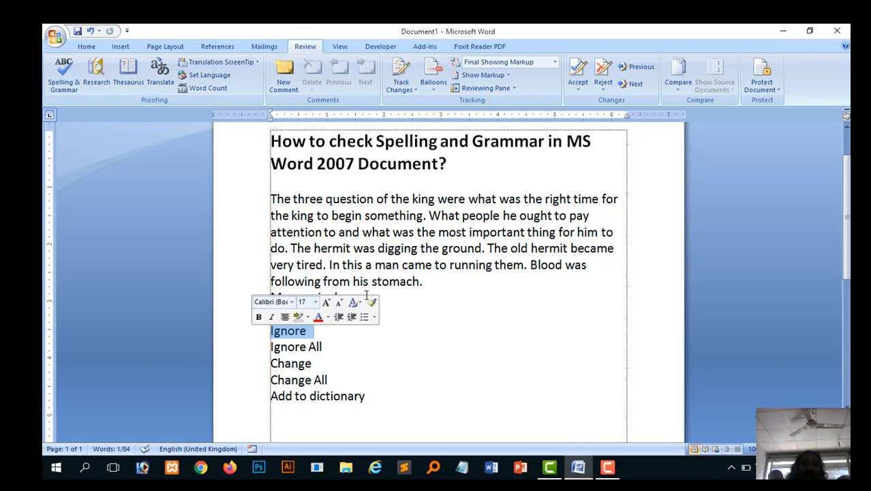
Step: Type the author's full name on a new line after Mymensingh, then rerun the check with F7
{"action": "left_click", "coordinate": [460, 297]}
{"action": "key", "text": "Return"}
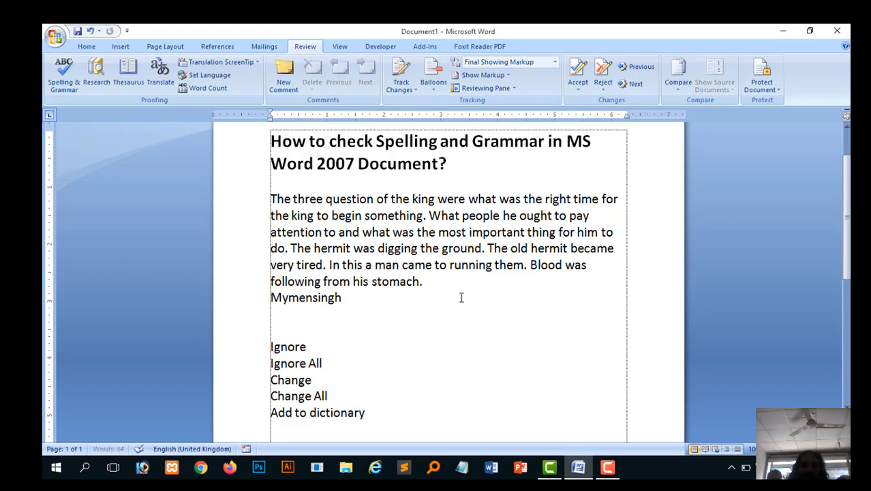
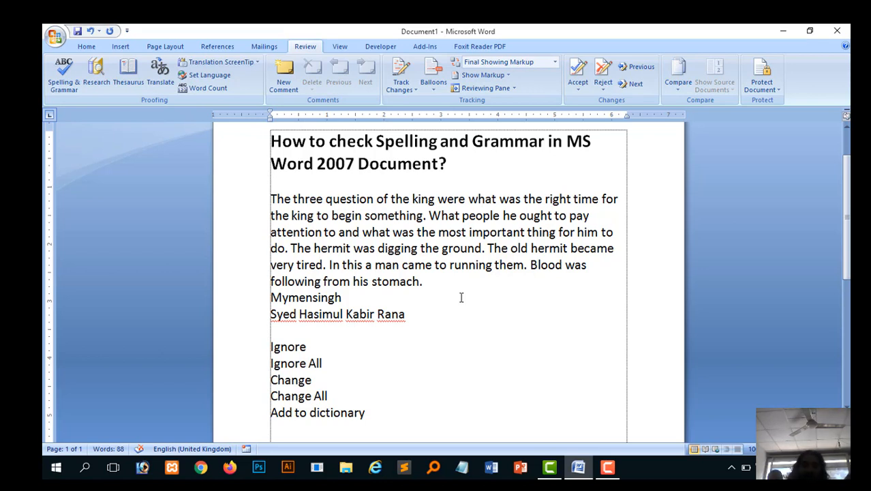
{"action": "key", "text": "F7"}
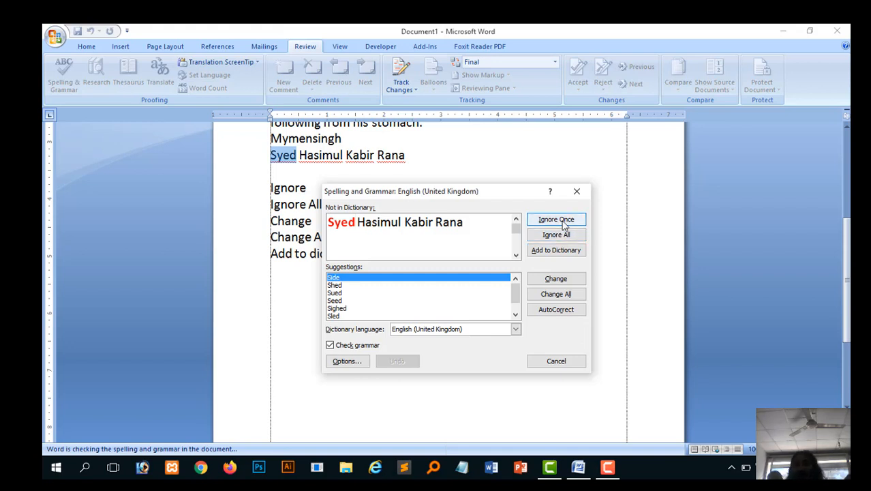
Step: Ignore all four flagged words of the author's name, then dismiss the check-complete message
{"action": "left_click", "coordinate": [560, 219]}
{"action": "left_click", "coordinate": [563, 221]}
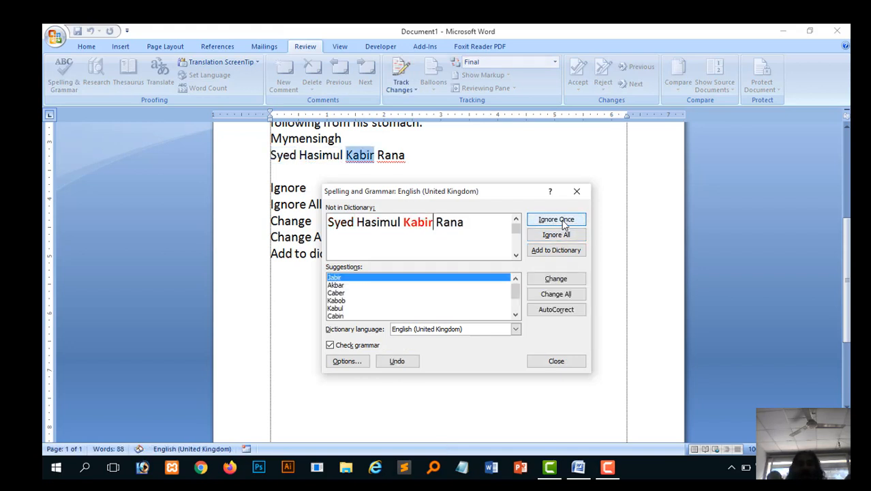
{"action": "left_click", "coordinate": [563, 221]}
{"action": "left_click", "coordinate": [563, 222]}
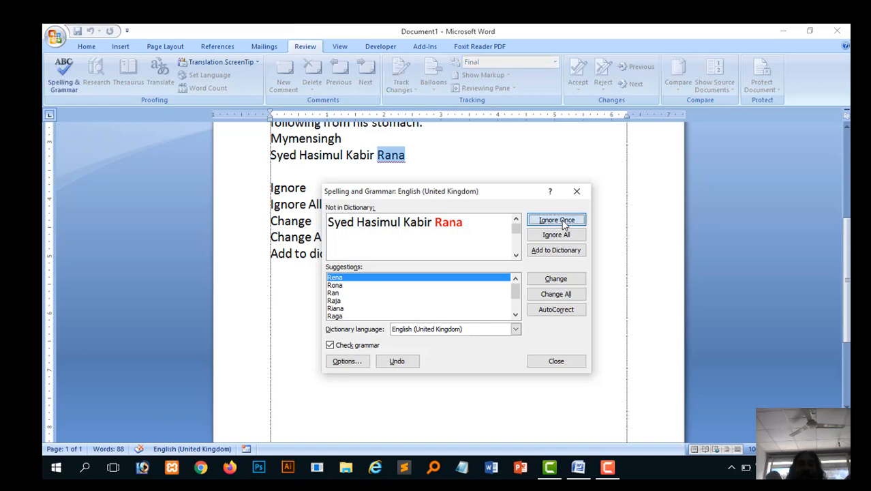
{"action": "left_click", "coordinate": [449, 276]}
{"action": "scroll", "coordinate": [519, 237], "scroll_direction": "up", "scroll_amount": 3}
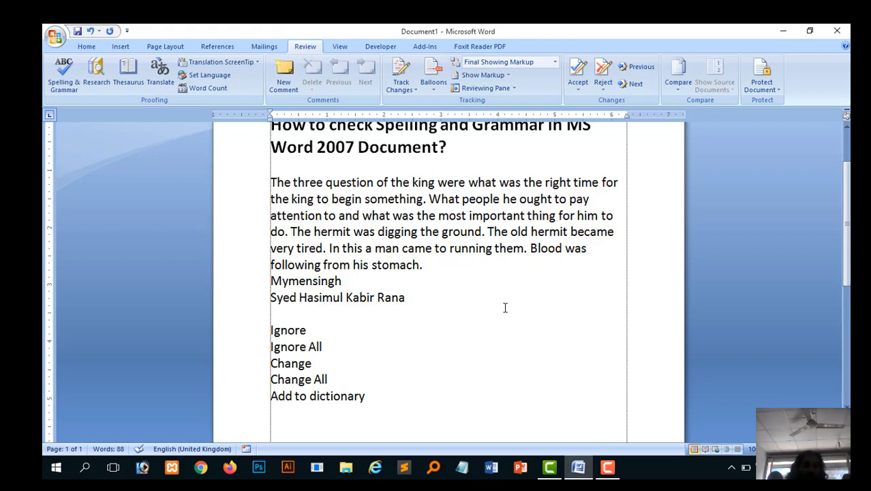
{"action": "left_click", "coordinate": [251, 339]}
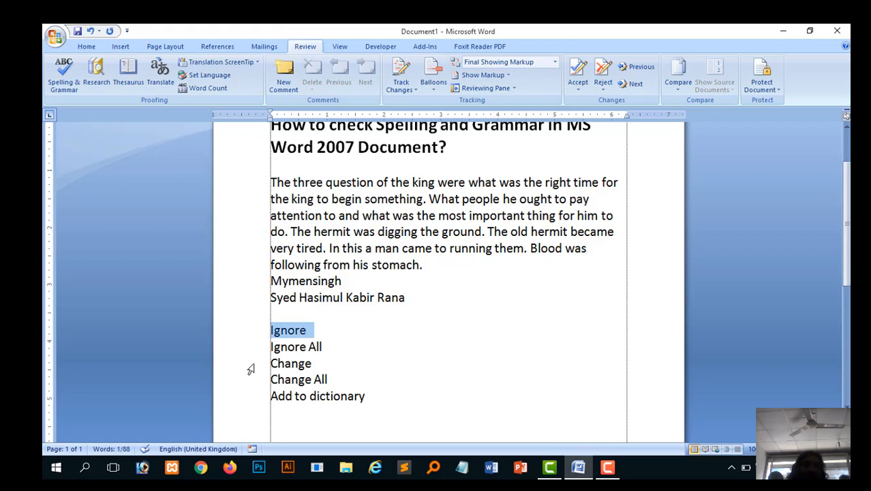
{"action": "left_click", "coordinate": [250, 368]}
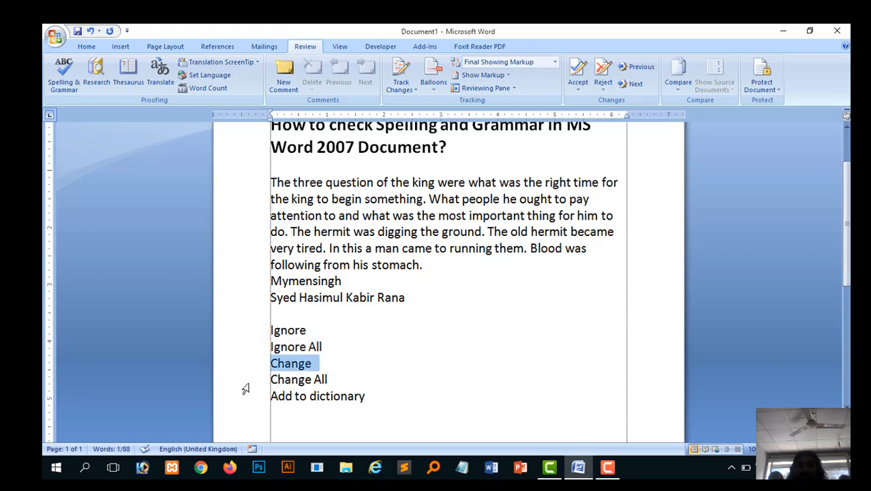
{"action": "left_click", "coordinate": [247, 386]}
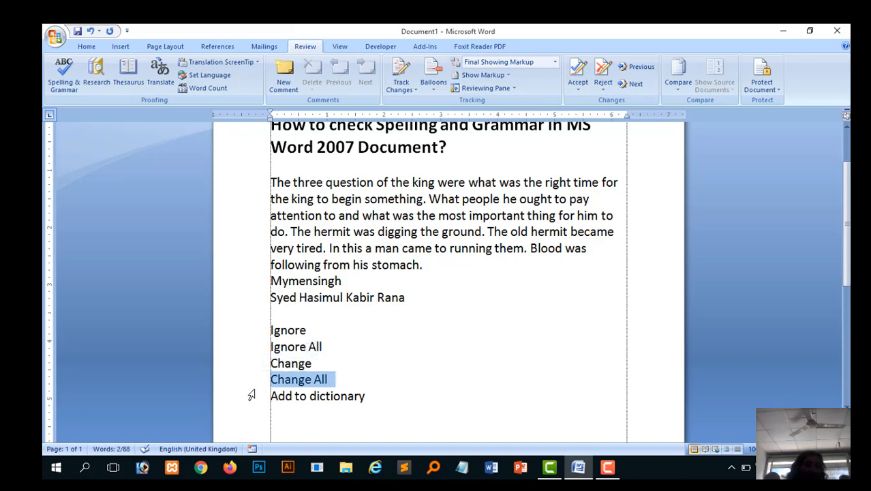
{"action": "left_click", "coordinate": [330, 396]}
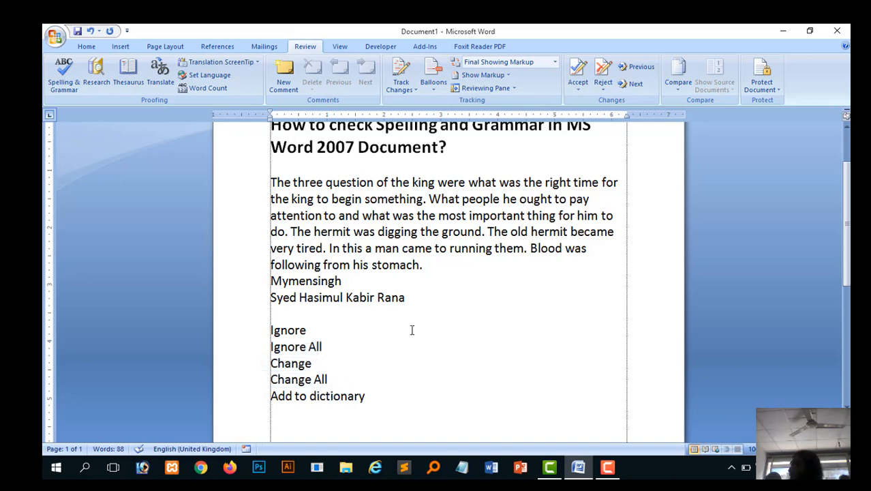
{"action": "scroll", "coordinate": [411, 330], "scroll_direction": "up", "scroll_amount": 2}
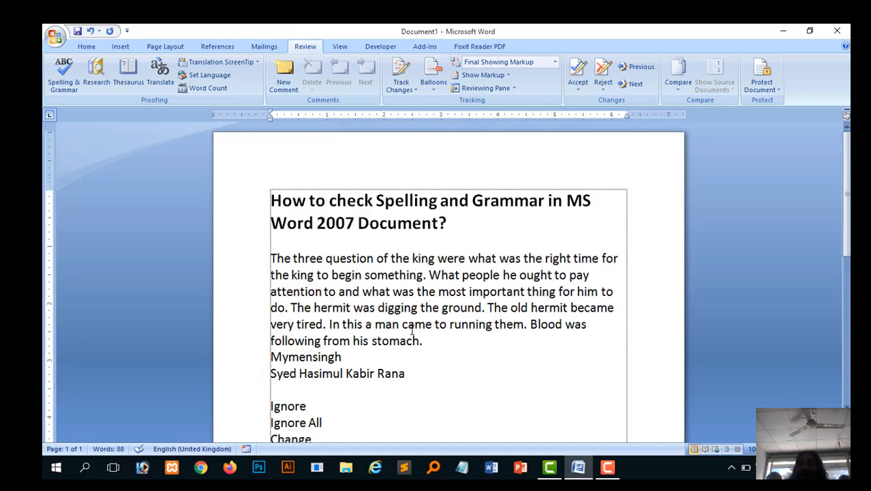